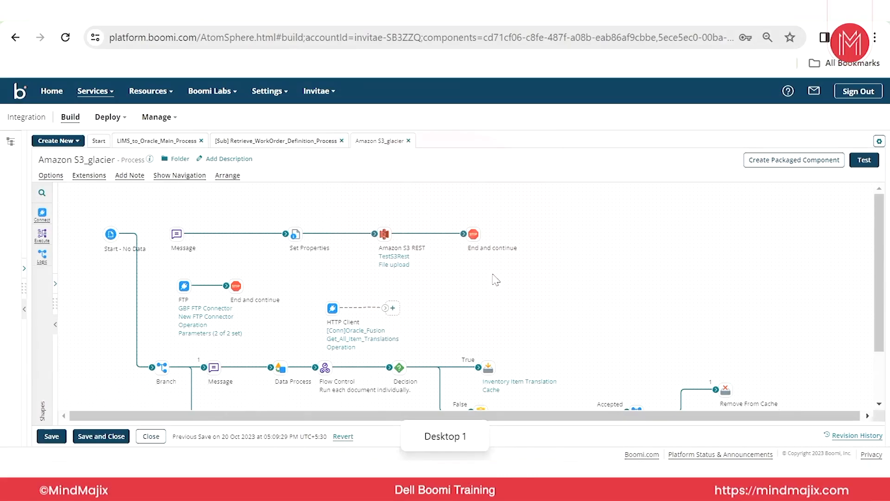
Expand the component explorer and the shape palette, and look through the available execute shapes.
click(23, 269)
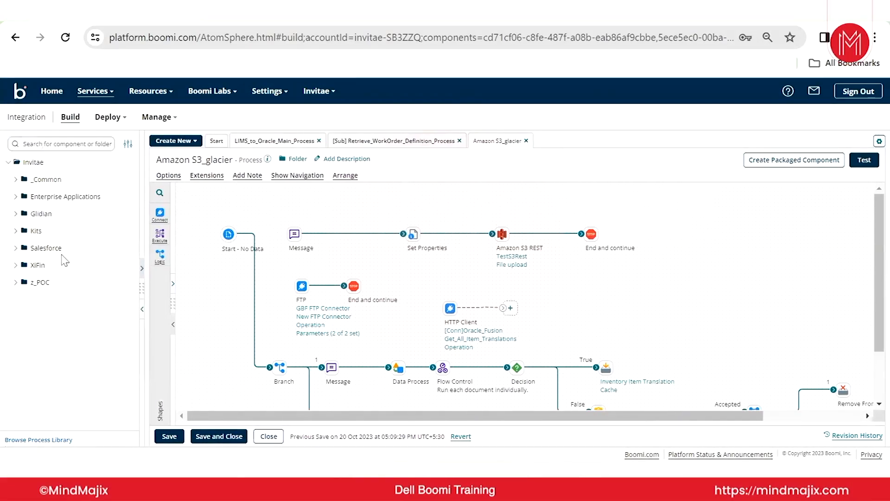
click(173, 283)
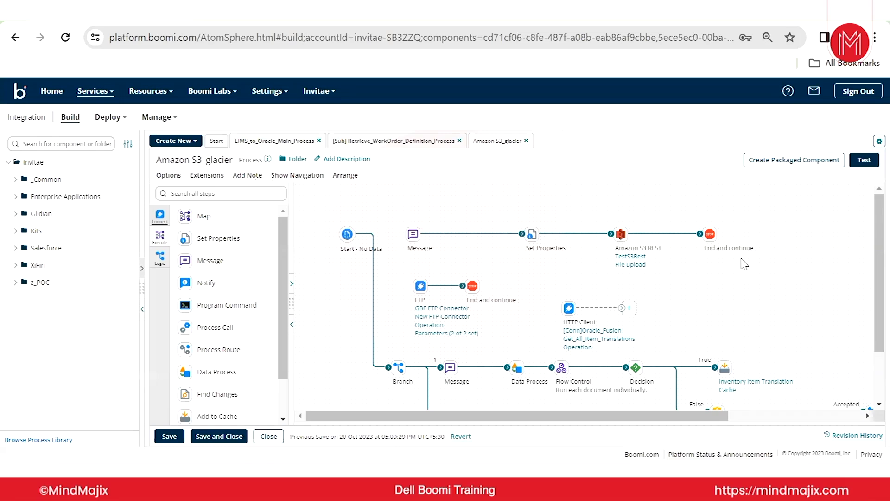
mouse_move(506, 309)
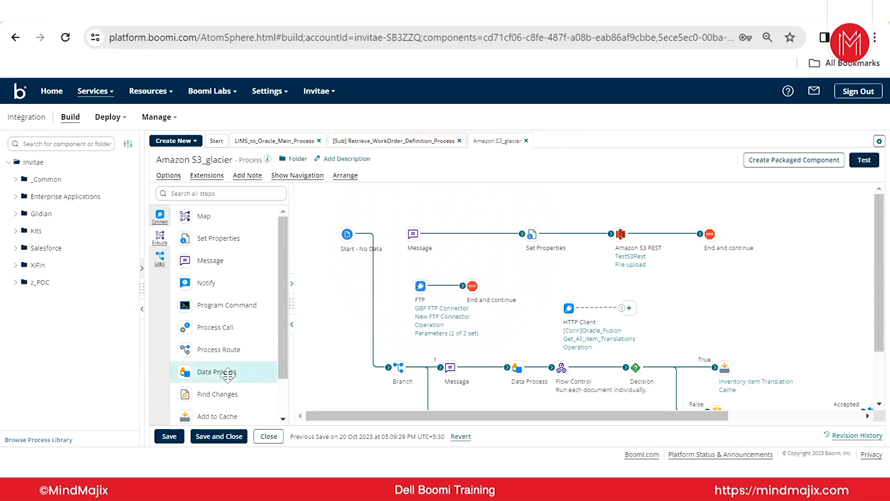
scroll(218, 325, down, 1)
scroll(199, 380, up, 1)
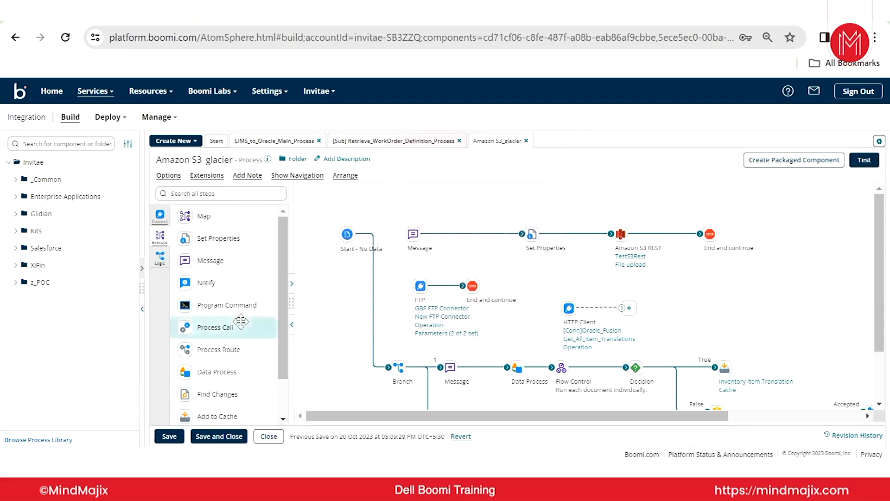
Add unconfigured Map, Set Properties, Notify and Message shapes to the empty area of the Amazon S3_glacier process.
drag(199, 216, 774, 298)
click(661, 436)
drag(217, 237, 733, 322)
click(624, 436)
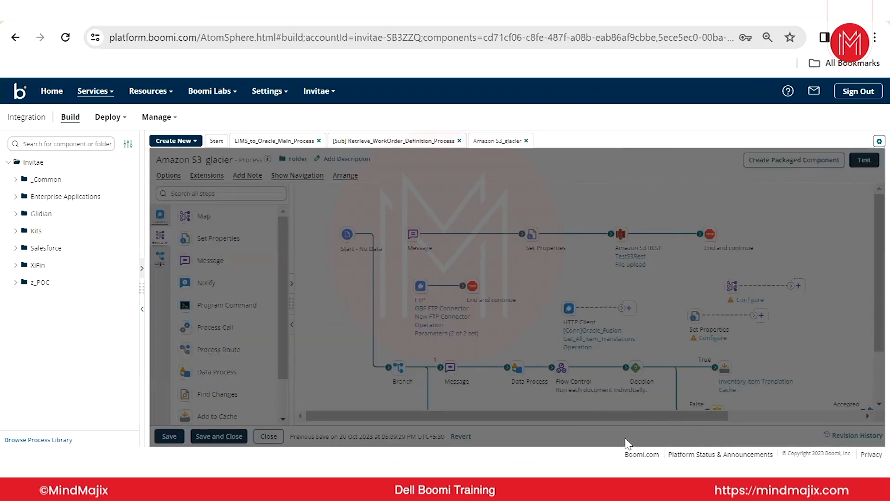
drag(604, 314, 691, 261)
click(651, 436)
drag(199, 261, 726, 301)
click(624, 436)
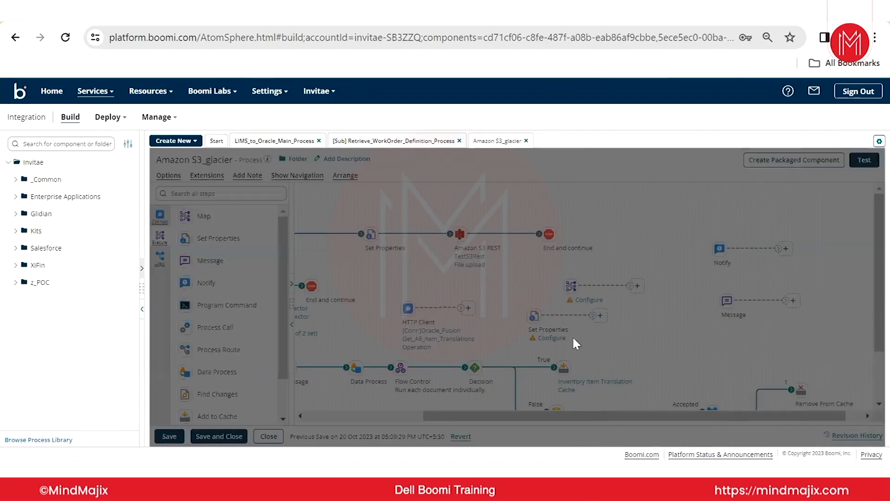
Rearrange the new Map, Set Properties, Notify and Message shapes so they sit clear of the existing process flow.
drag(535, 317, 654, 317)
drag(572, 286, 639, 242)
drag(720, 249, 742, 249)
drag(738, 305, 760, 305)
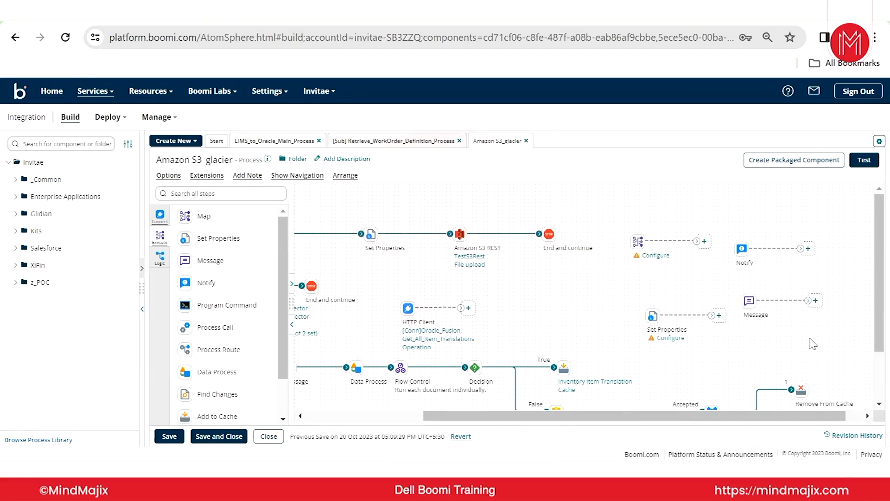
drag(528, 209, 739, 339)
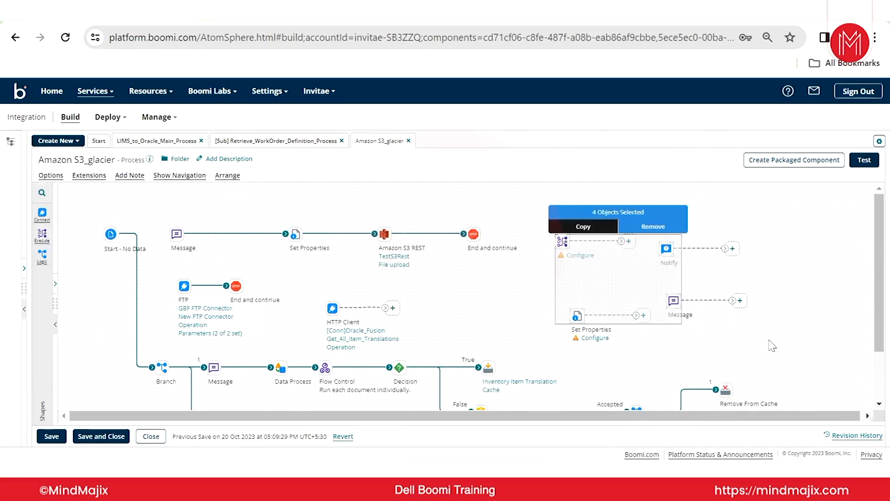
click(770, 334)
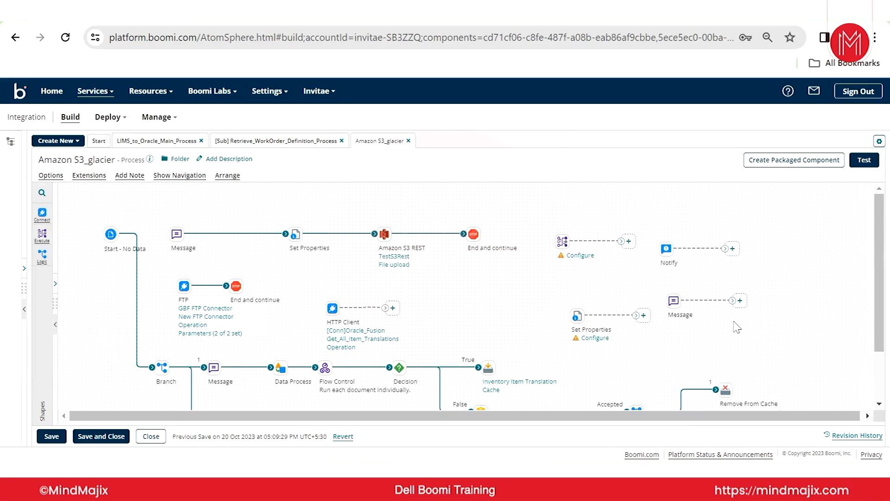
Examine the Map shape's configuration and the blank editor for a new map, without saving anything.
click(566, 254)
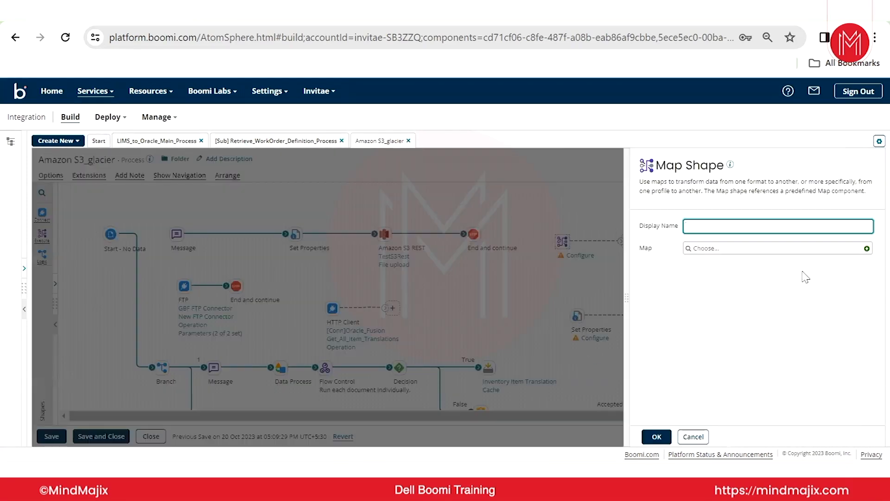
click(867, 249)
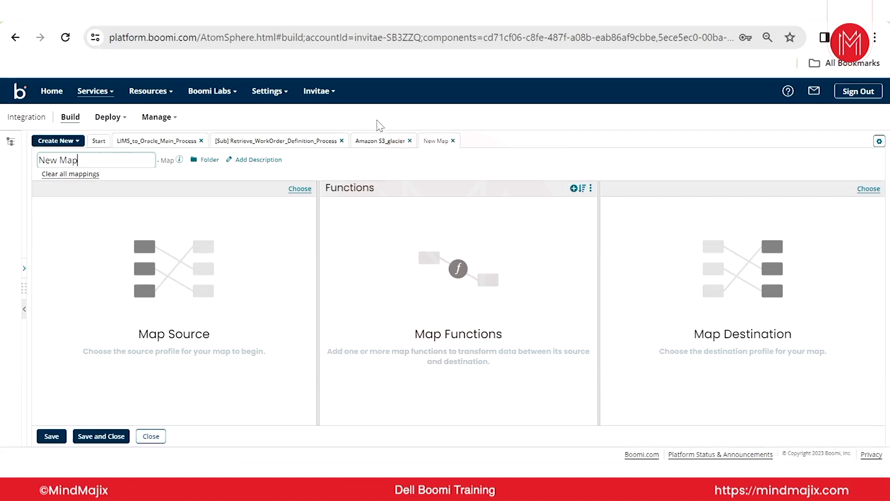
click(159, 437)
click(516, 294)
click(693, 437)
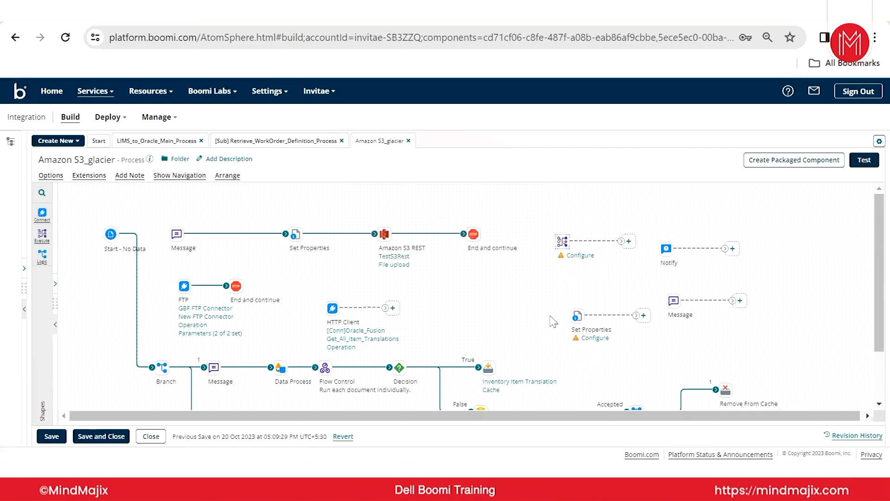
Inspect the configuration options of the new Set Properties, Notify and Message shapes without changing them.
click(577, 316)
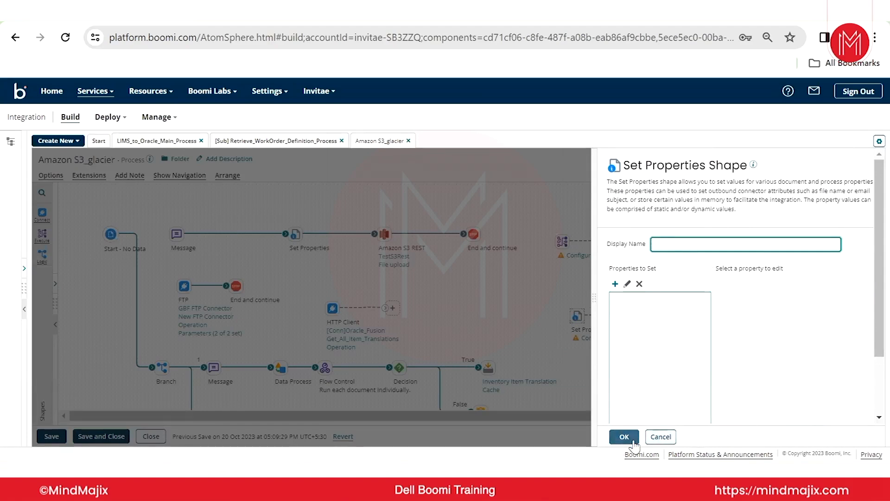
click(658, 436)
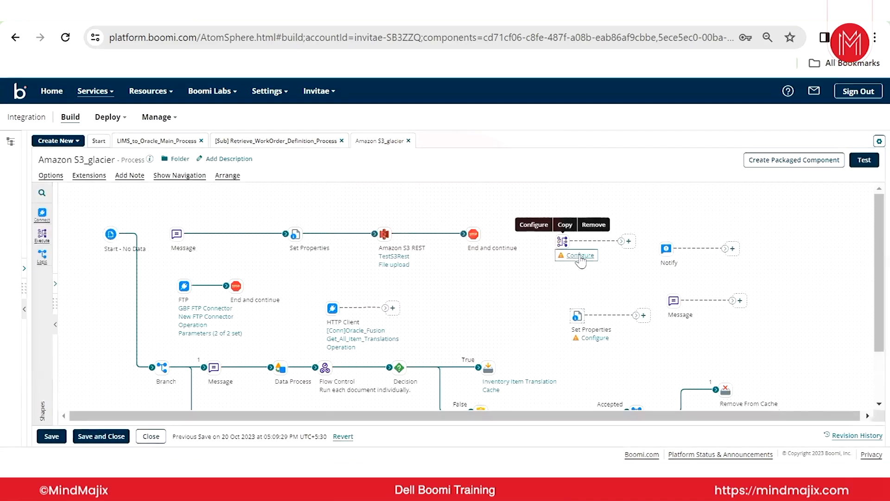
click(666, 249)
click(660, 437)
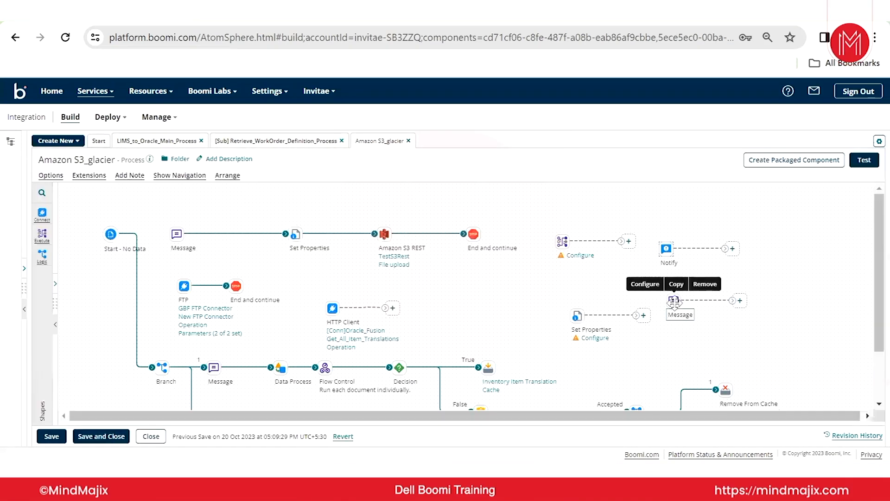
click(674, 302)
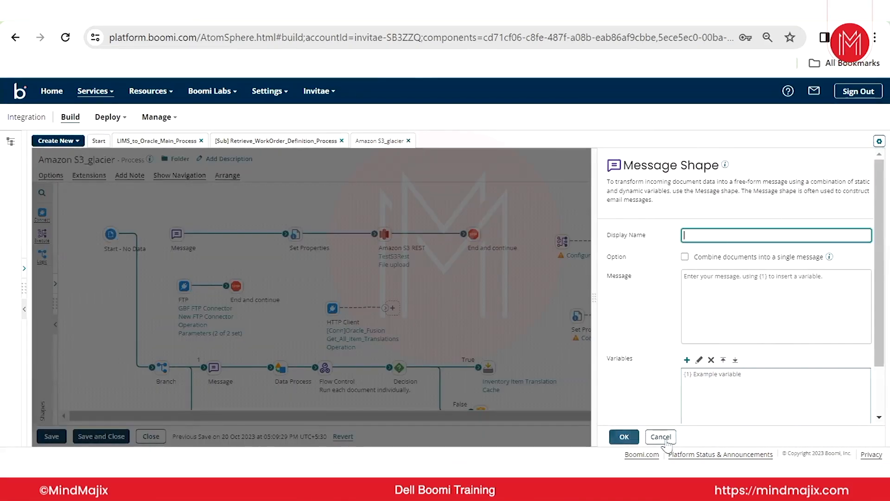
click(531, 313)
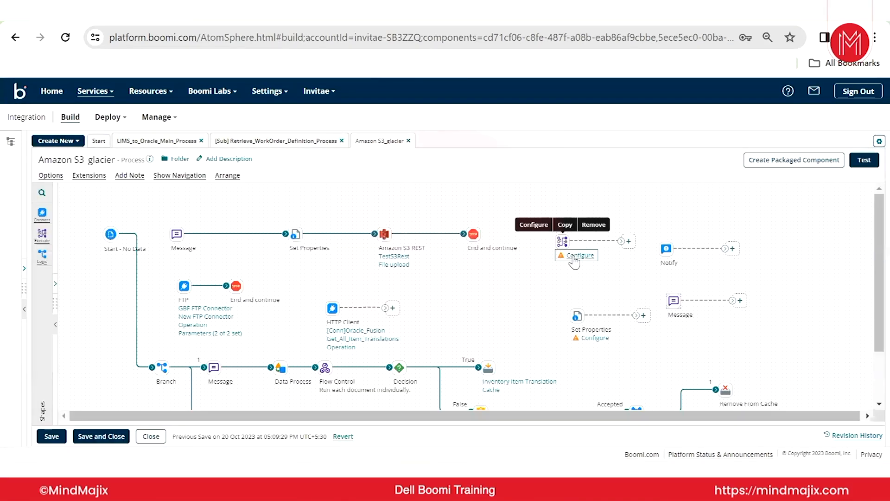
Create a map component from the Map shape's configuration and save it with the default name New Map.
click(571, 254)
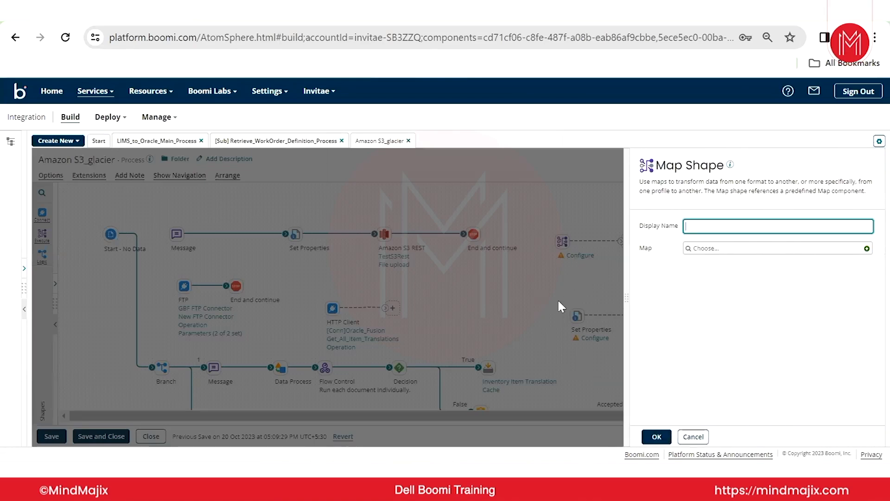
click(866, 248)
click(155, 438)
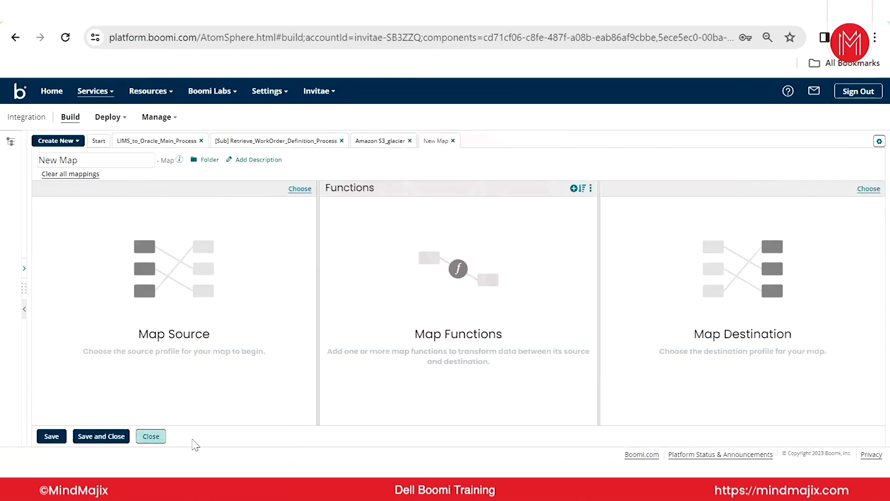
key(Return)
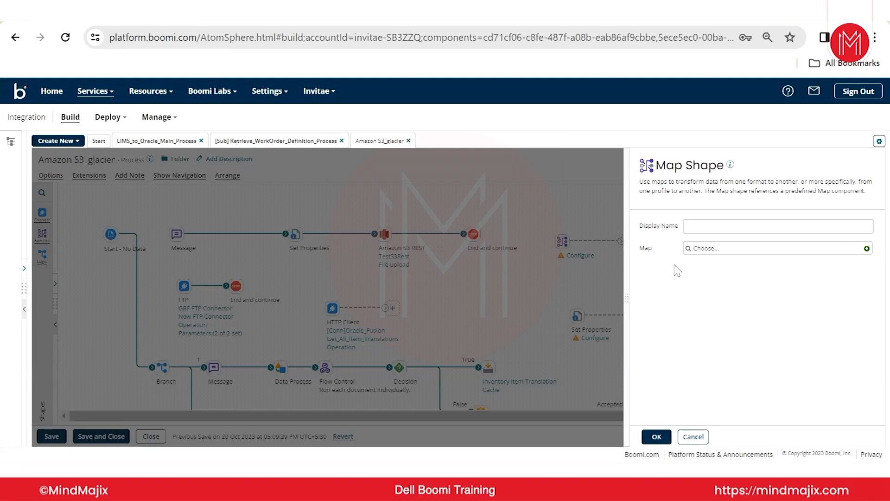
click(866, 249)
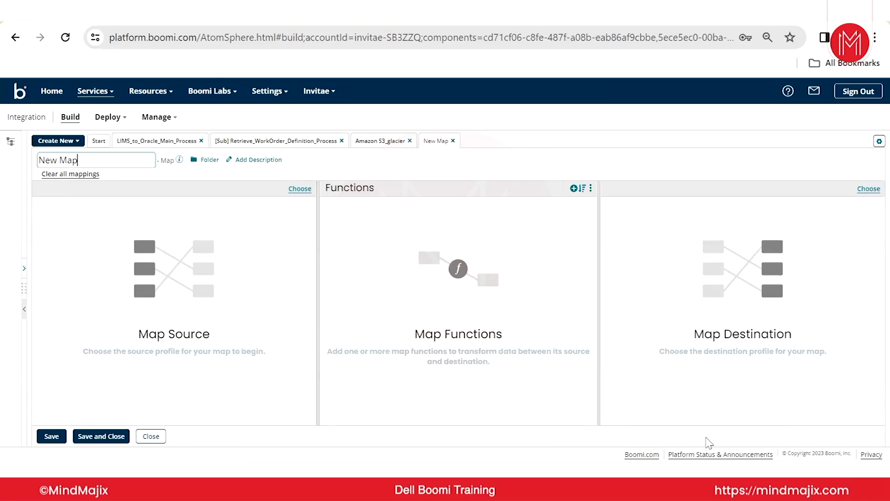
click(48, 437)
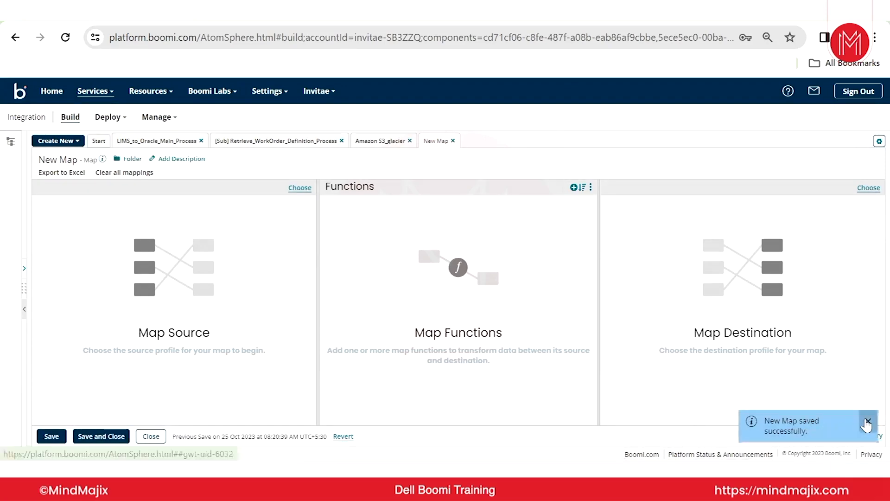
click(868, 422)
Review the saved map's revision history, including its component ID, creator and modification date.
mouse_move(805, 427)
mouse_down()
mouse_move(814, 427)
mouse_move(807, 439)
mouse_up()
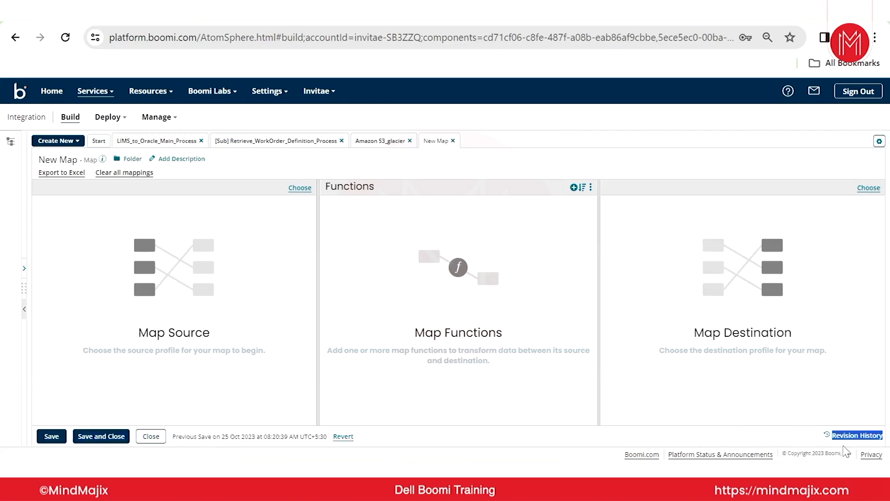
click(804, 441)
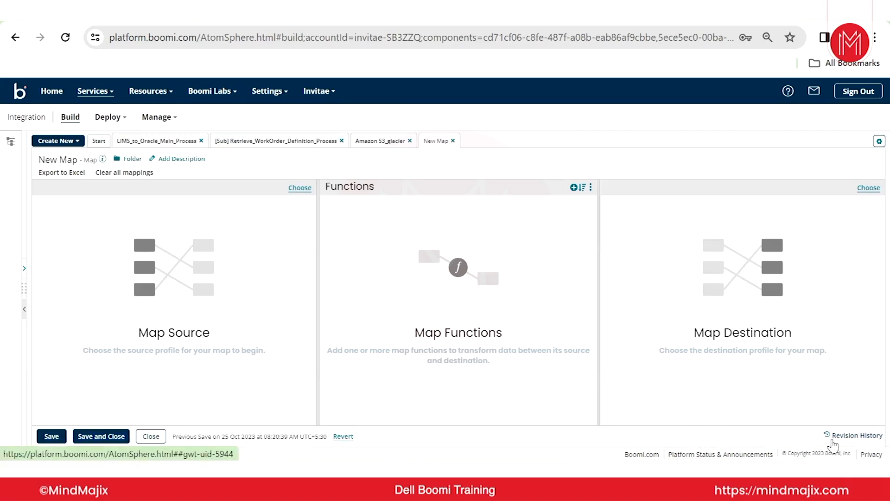
click(860, 438)
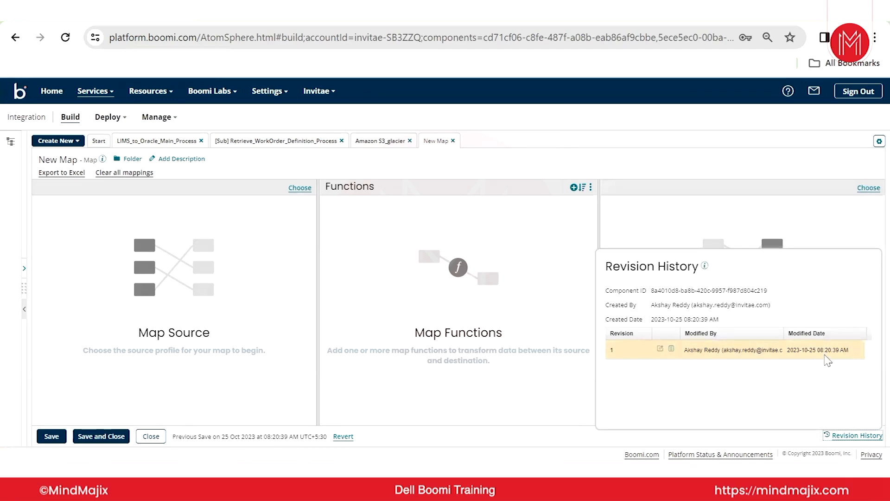
drag(651, 290, 577, 290)
click(759, 309)
click(582, 337)
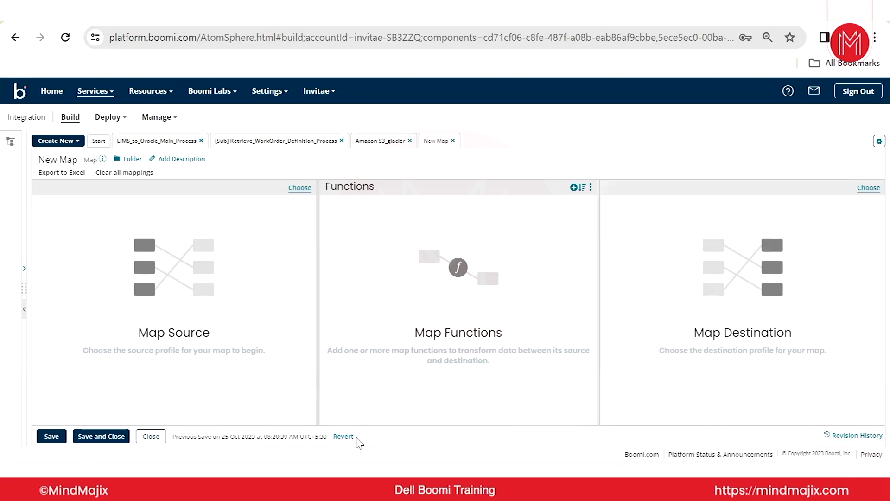
Close the map editor and confirm the Map shape's configuration with New Map selected.
click(152, 437)
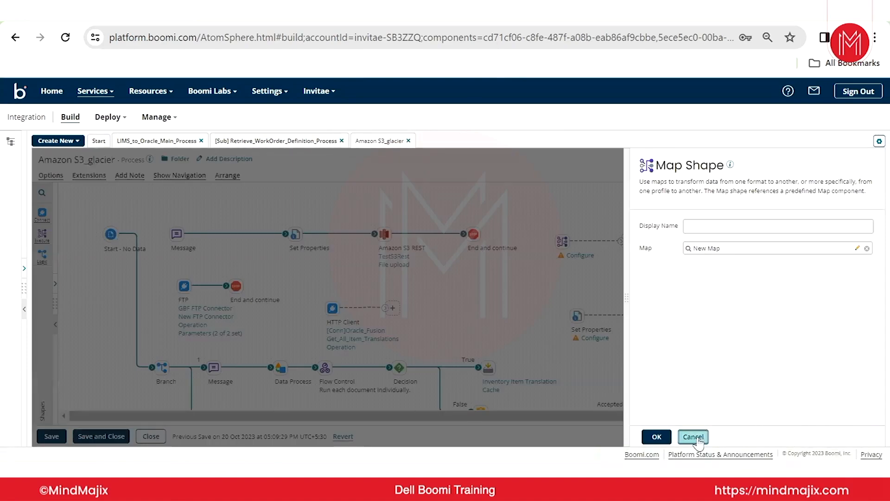
click(656, 437)
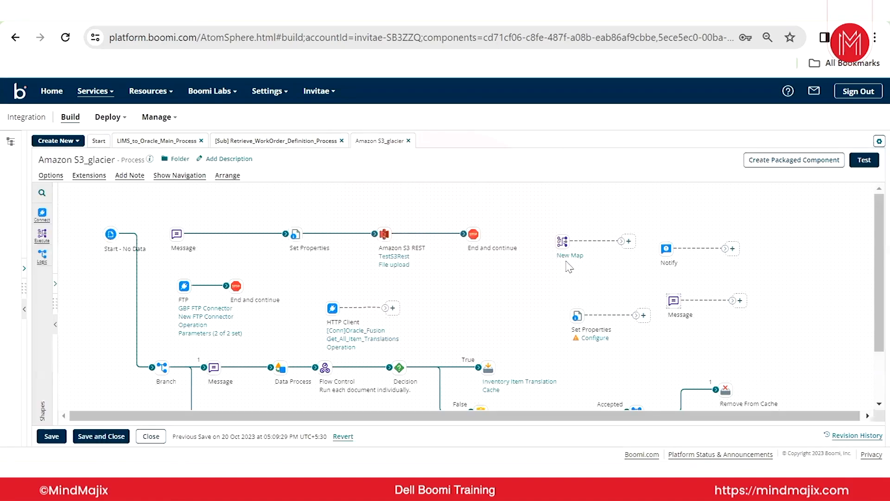
Reopen New Map from the process, examine its revision history and revision 1, and close the map again.
mouse_move(559, 260)
click(570, 255)
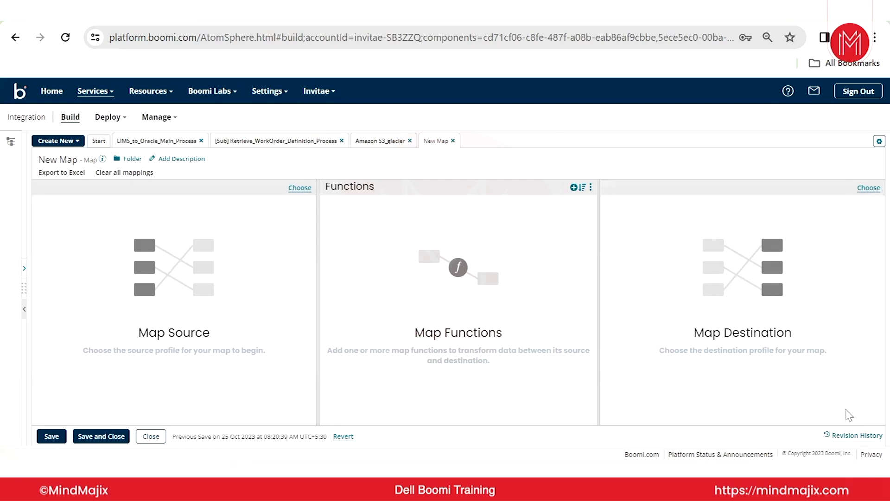
click(854, 438)
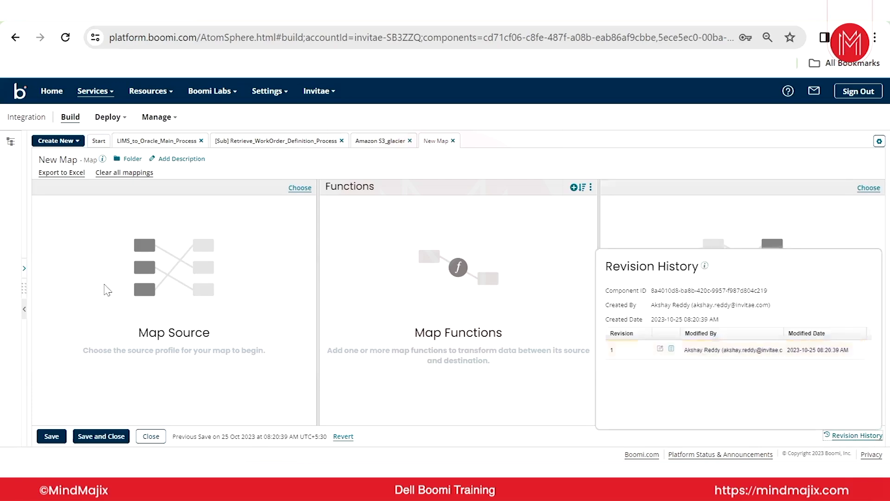
click(226, 286)
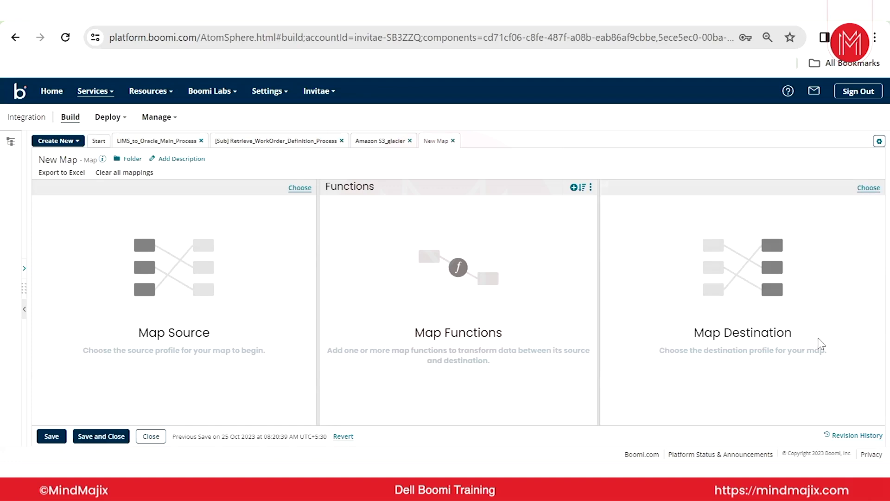
click(843, 436)
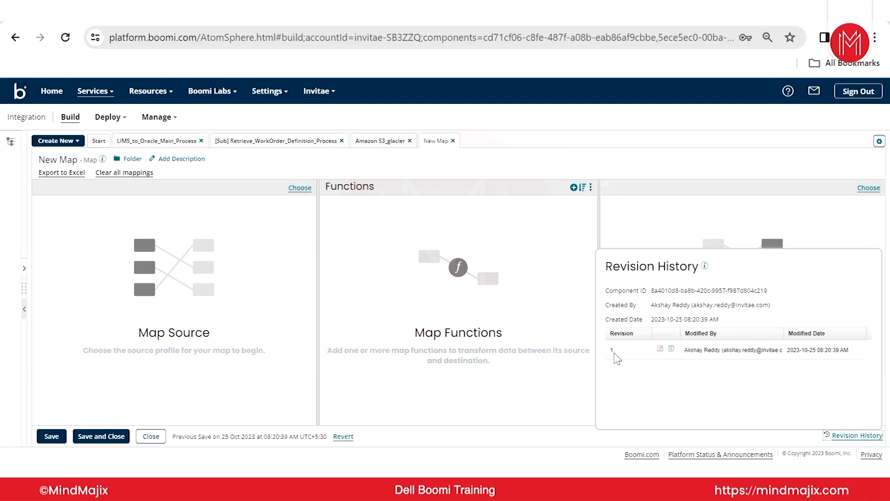
click(616, 355)
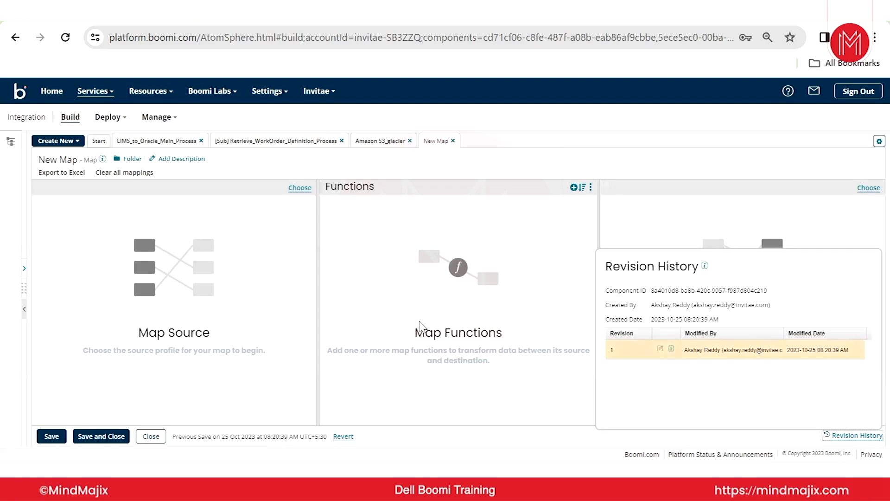
click(461, 309)
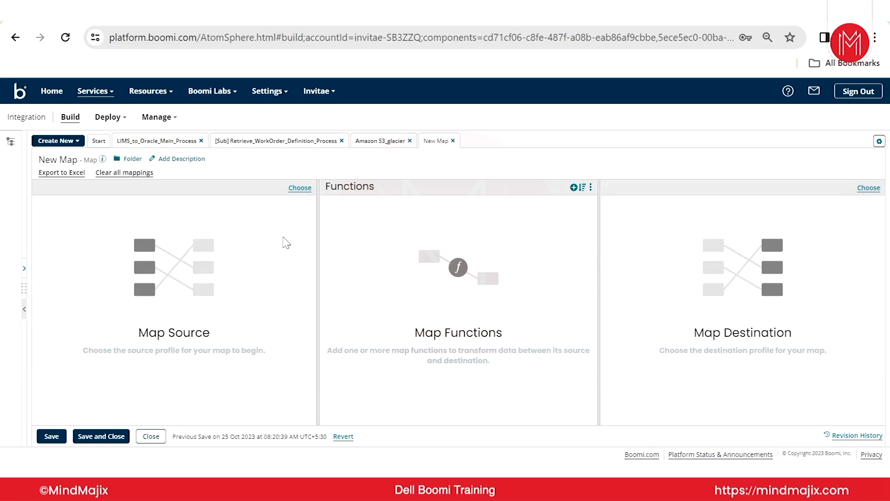
key(XF86AudioRaiseVolume)
click(151, 436)
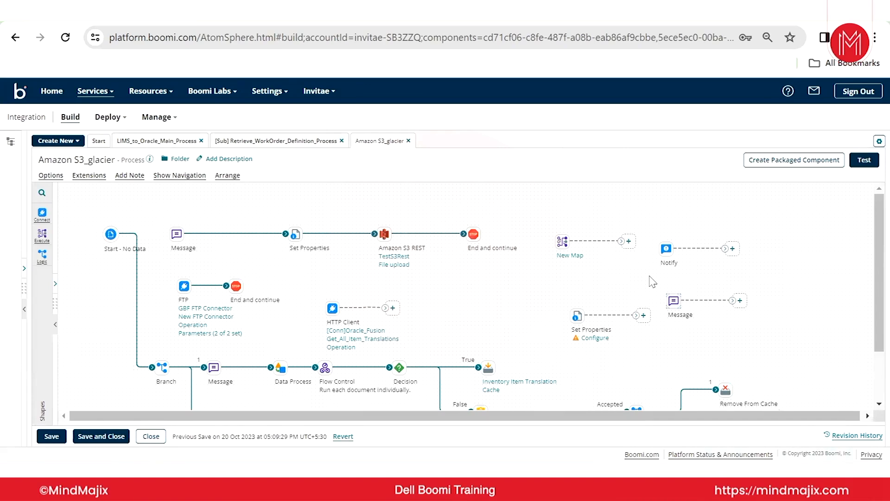
Look over the Set Properties shape's empty configuration and close it without changes.
click(578, 316)
scroll(665, 295, down, 2)
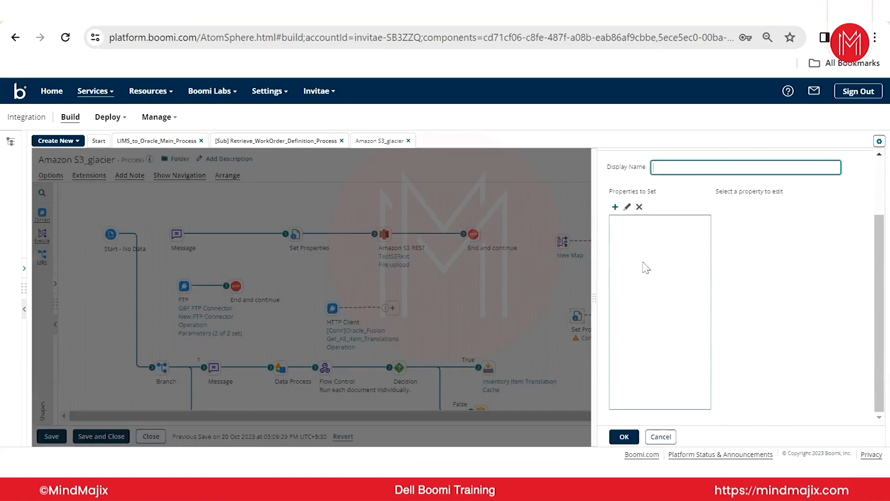
click(658, 437)
Add a dynamic document property named DDP_Dummy to the unconnected Set Properties shape.
mouse_move(578, 317)
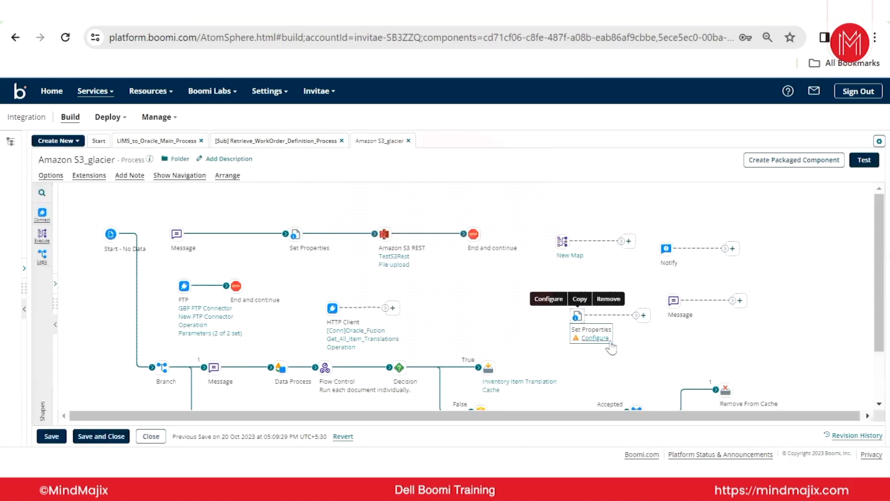
click(578, 317)
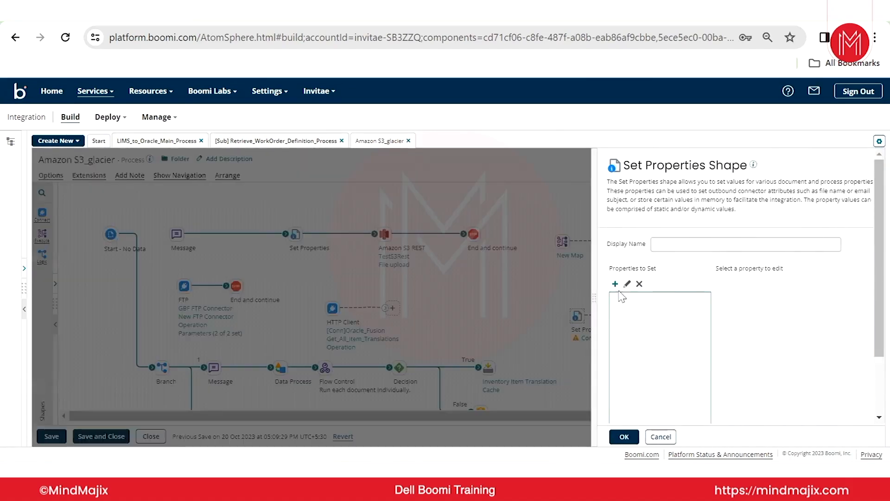
click(615, 283)
click(479, 188)
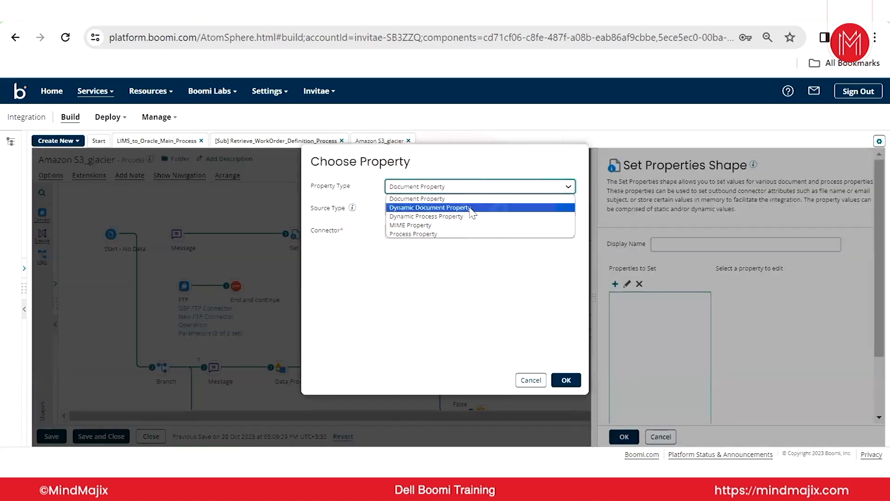
click(449, 207)
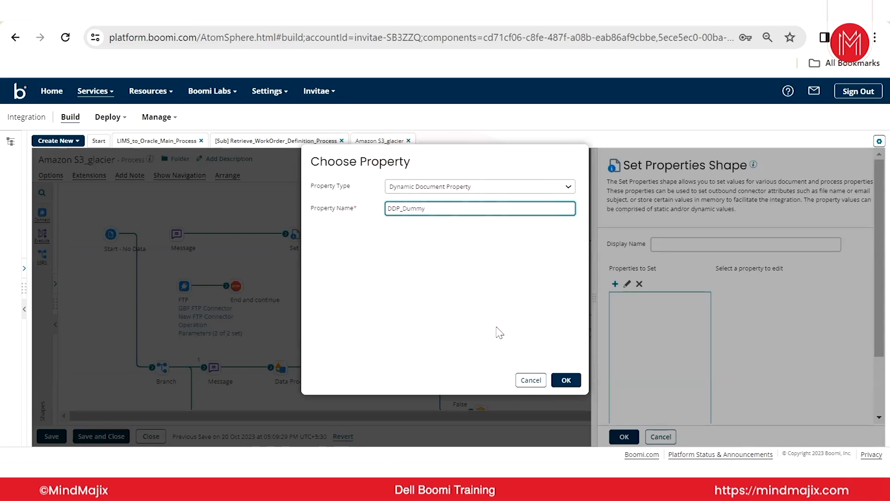
click(566, 379)
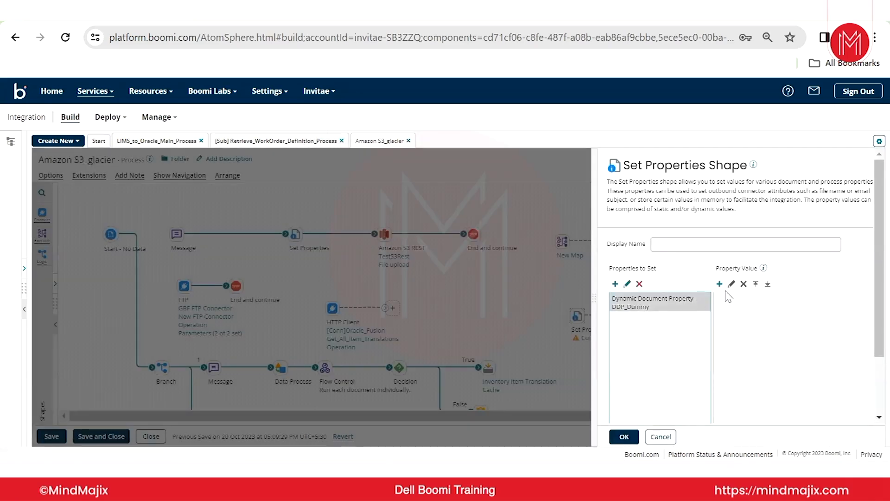
Give DDP_Dummy a static value containing a person's name and confirm the Set Properties configuration.
click(719, 283)
click(477, 158)
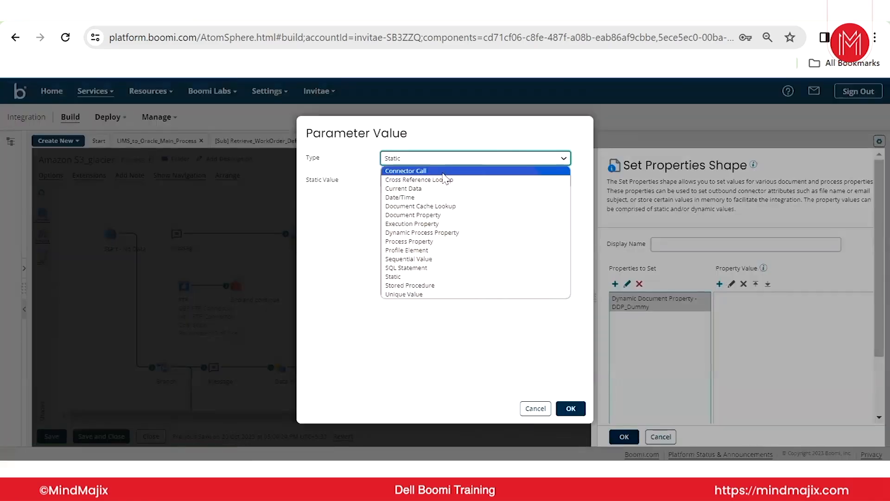
click(384, 141)
click(405, 174)
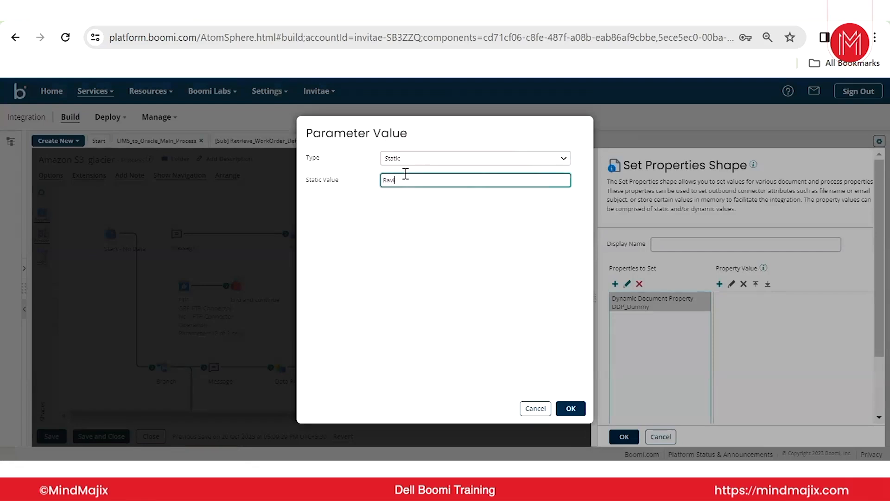
click(571, 408)
click(624, 436)
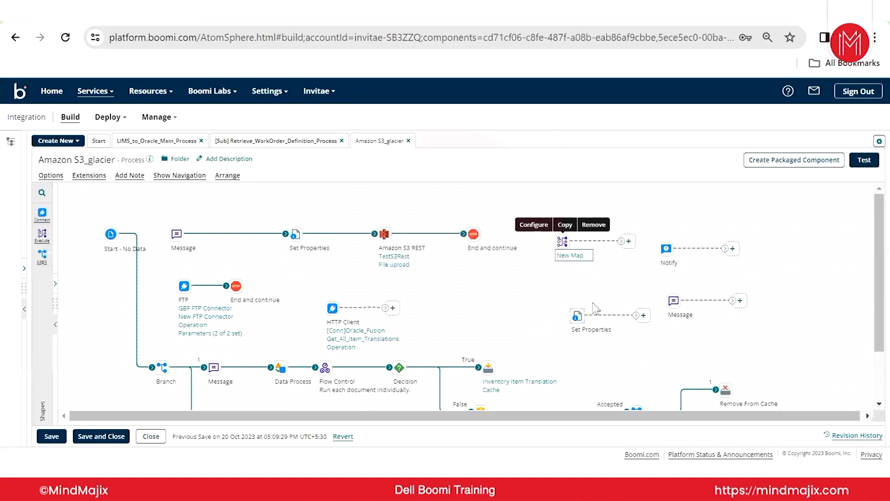
Reopen the Set Properties shape to check its stored property and close it without changes.
mouse_move(575, 336)
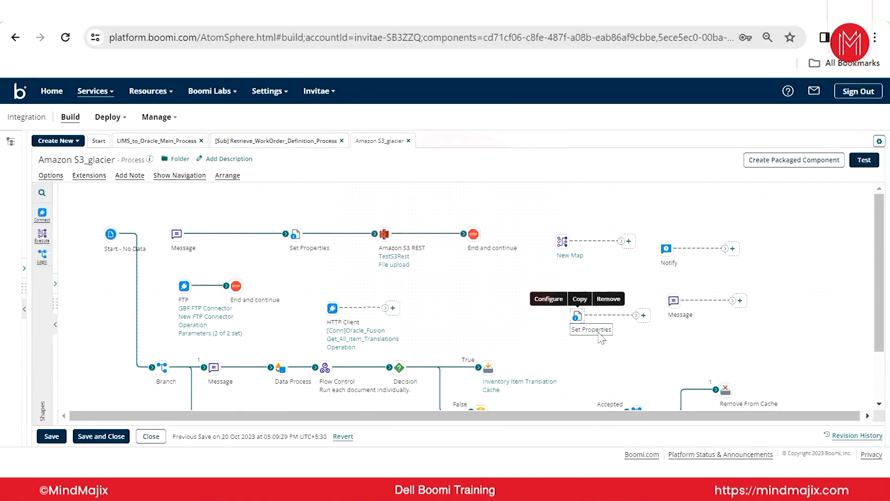
double_click(579, 317)
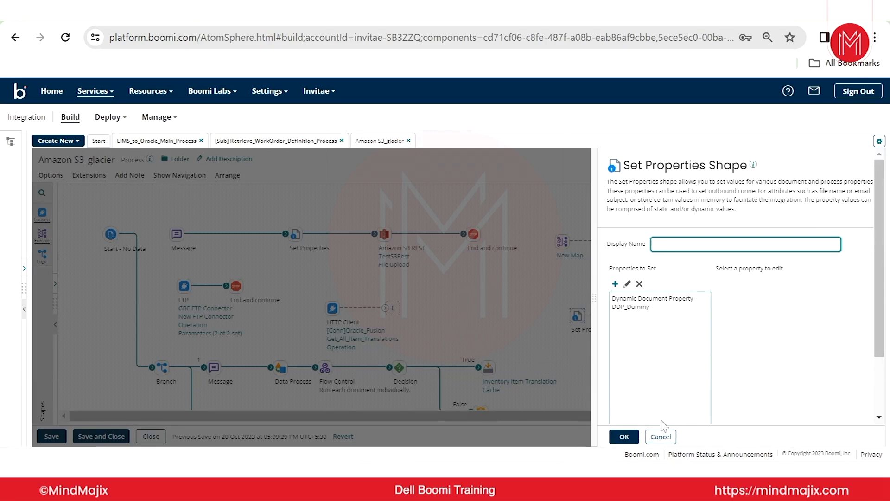
click(661, 436)
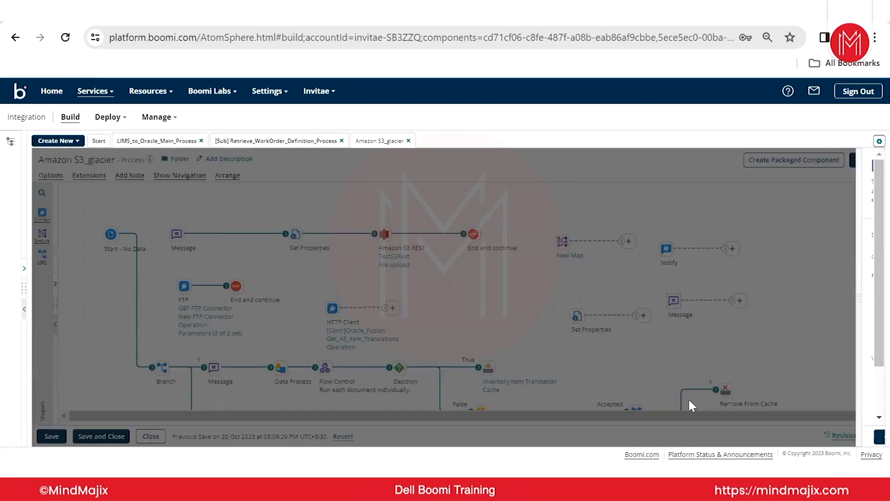
Set the unconnected Message shape's text to "asdafssfa", confirm it, and check the stored message.
click(726, 296)
text(asdafssfa)
click(624, 436)
click(672, 300)
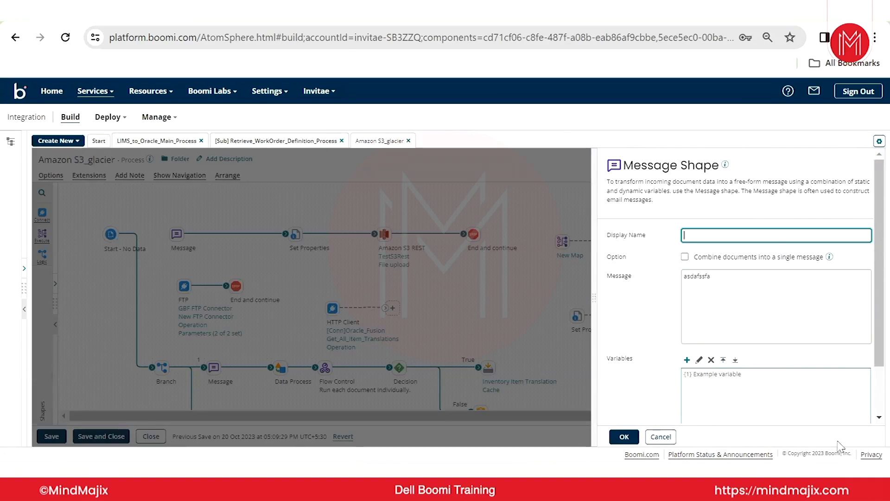
click(658, 437)
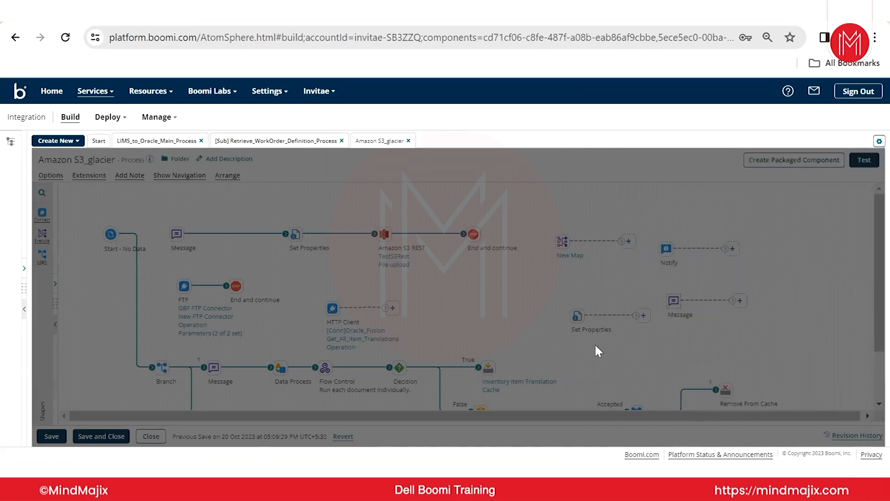
Open New Map from the process, save and close it, and reopen and close it once more.
click(563, 259)
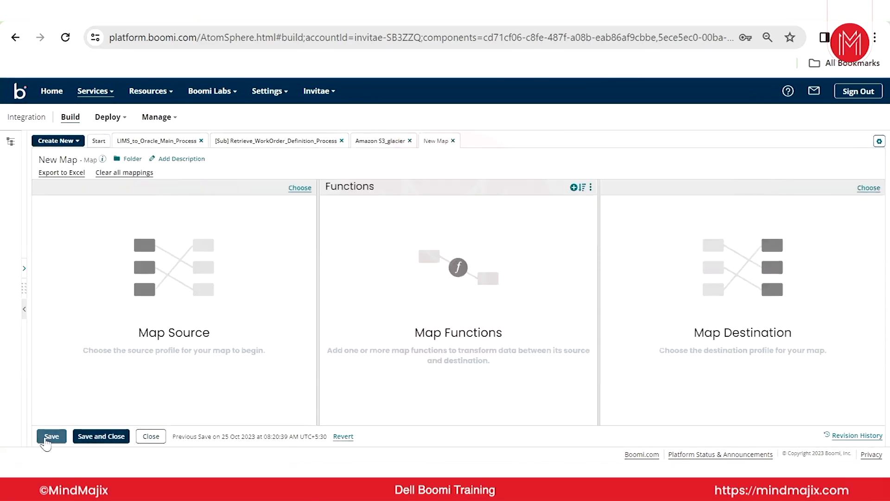
click(119, 439)
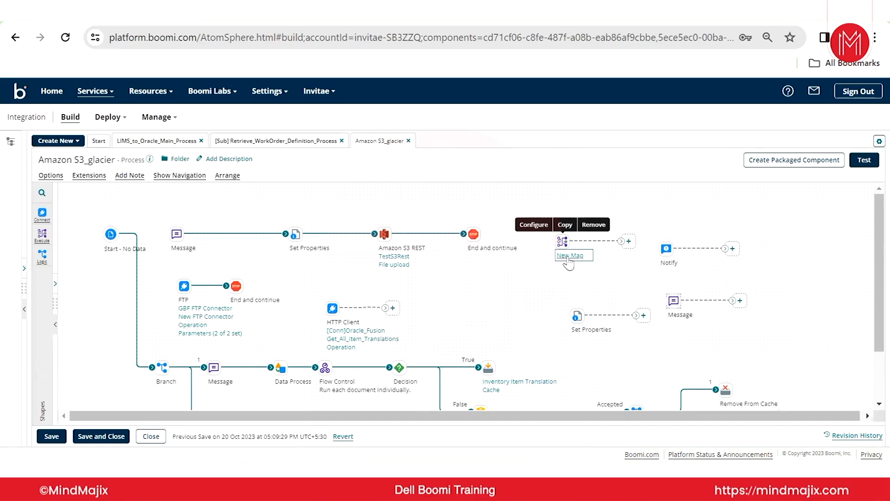
click(566, 254)
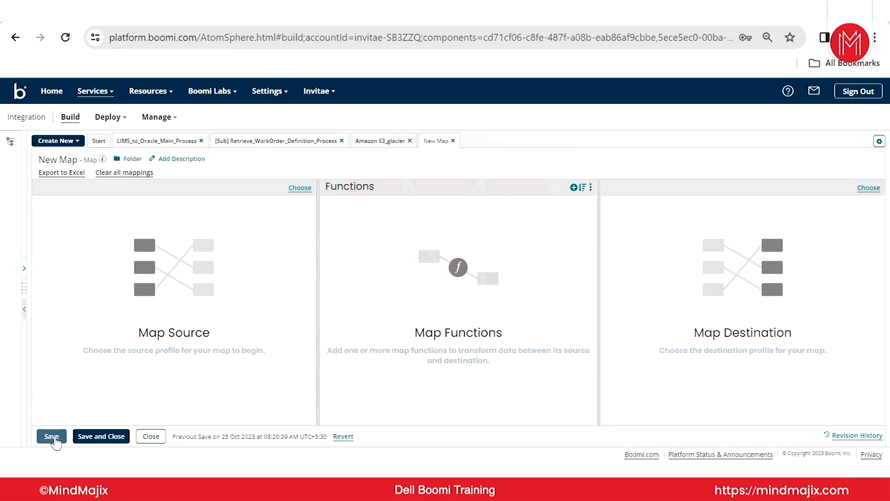
click(157, 440)
click(157, 440)
click(482, 305)
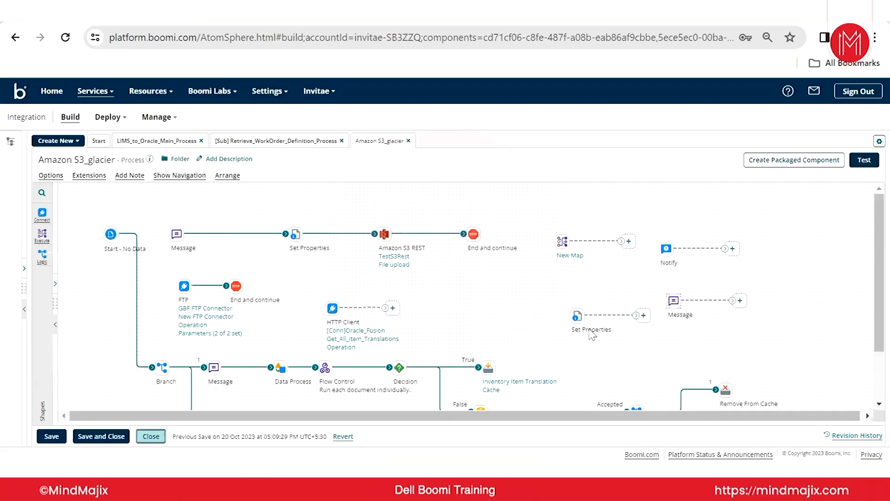
Delete the DDP_Dummy property from the Set Properties shape and confirm the configuration.
click(577, 317)
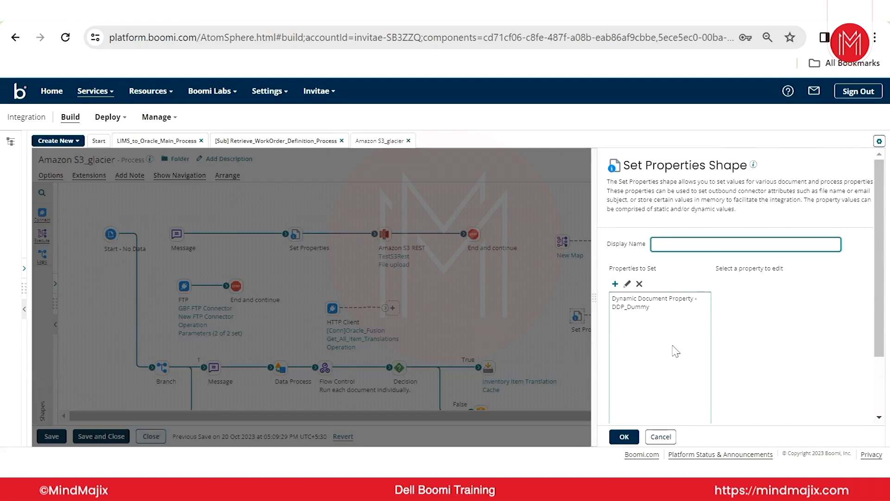
click(658, 302)
click(640, 283)
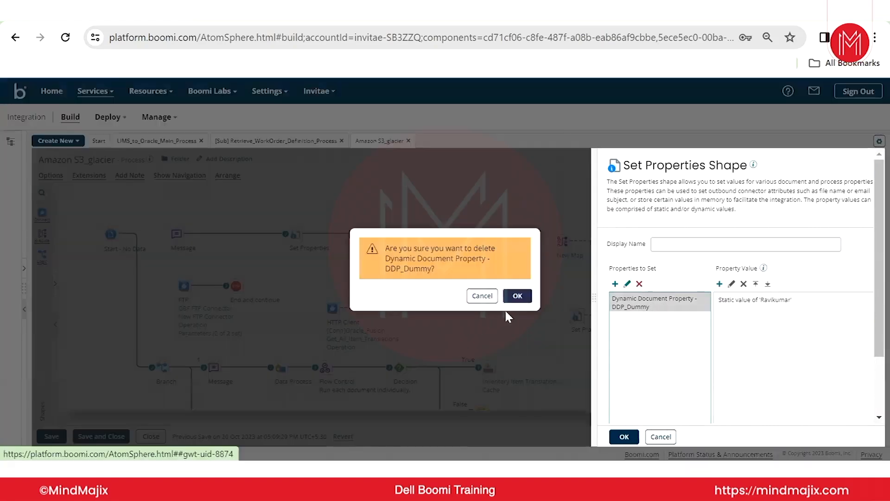
click(518, 297)
click(624, 436)
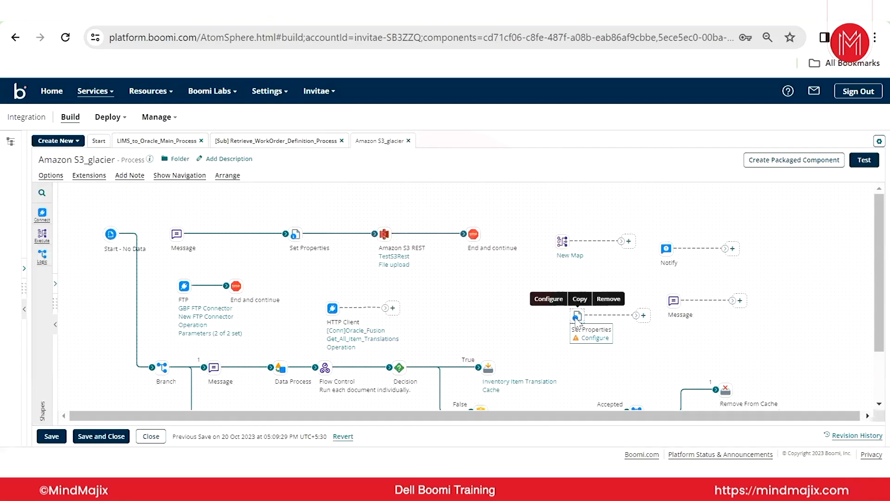
Try adding a dynamic document property named DPP_Sample with a static first-name value to Set Properties, and discard the changes.
click(577, 329)
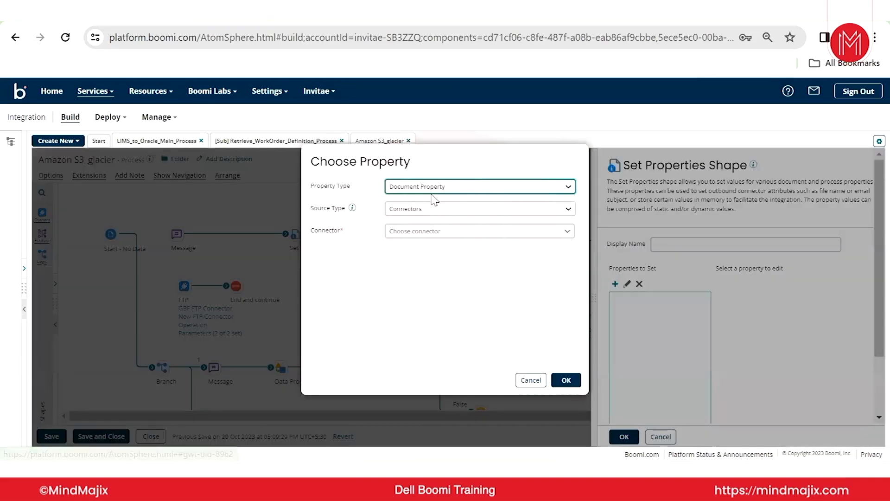
click(437, 191)
click(440, 207)
click(436, 208)
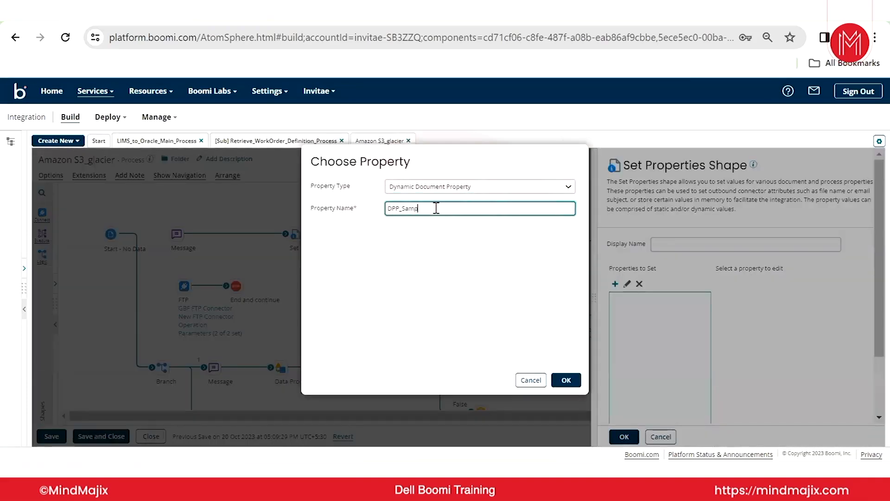
click(566, 379)
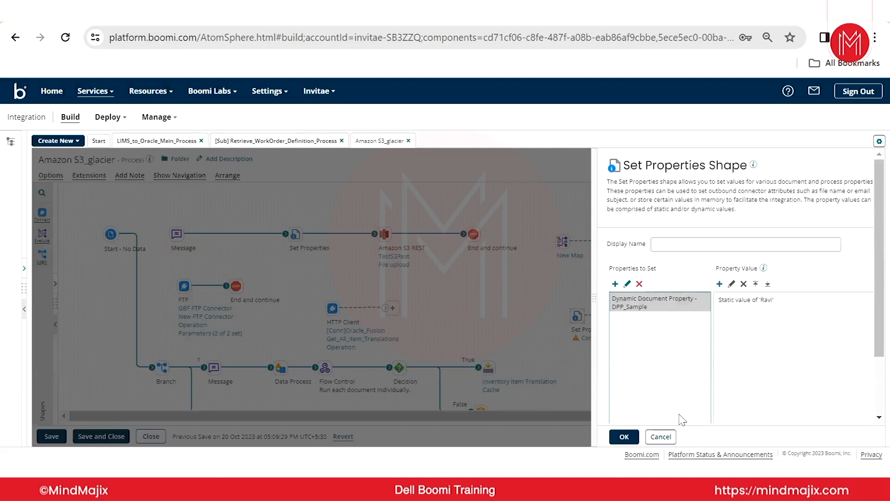
click(668, 439)
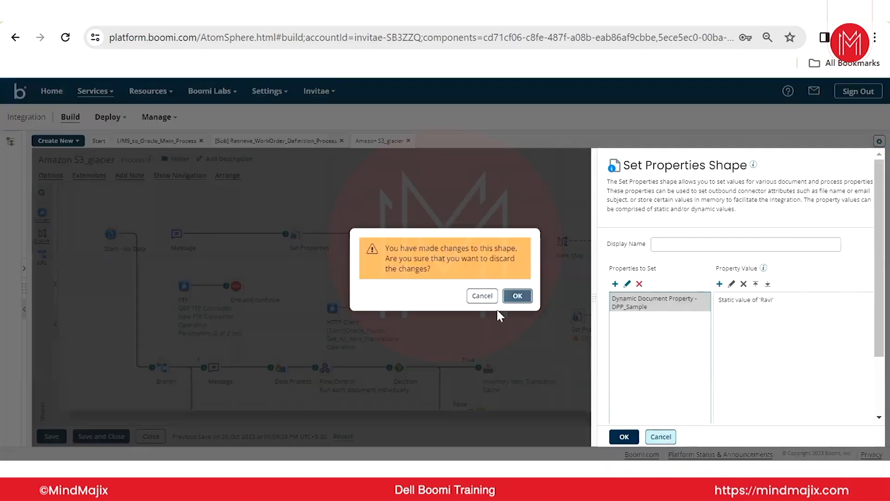
click(518, 296)
Reopen the Set Properties configuration to check its property list and close it.
mouse_move(577, 316)
click(545, 299)
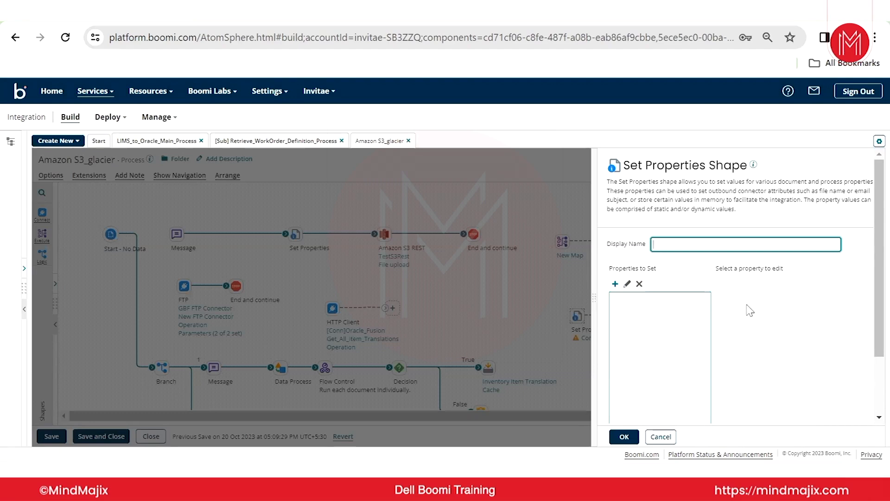
click(503, 282)
Open New Map from the process, save it and close the map.
click(569, 256)
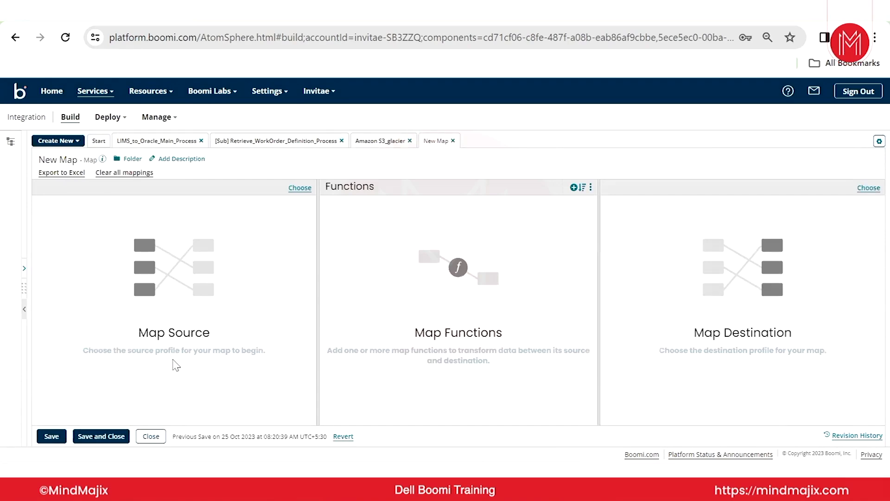
click(51, 437)
click(155, 438)
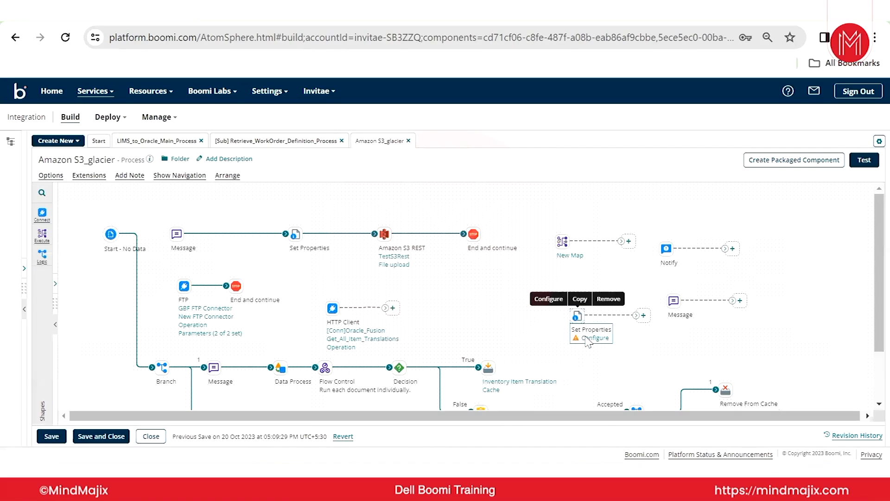
Add a dynamic document property named DDP_Sample to the unconnected Set Properties shape and confirm the configuration.
click(589, 337)
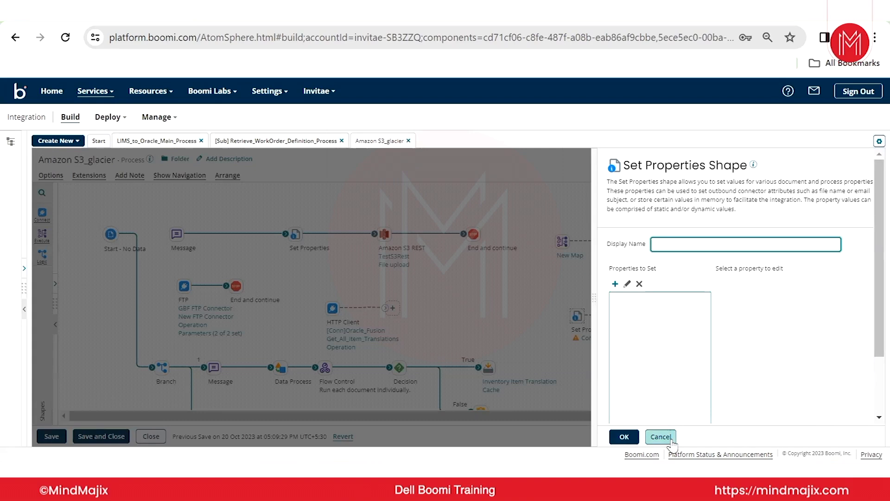
click(615, 283)
click(461, 187)
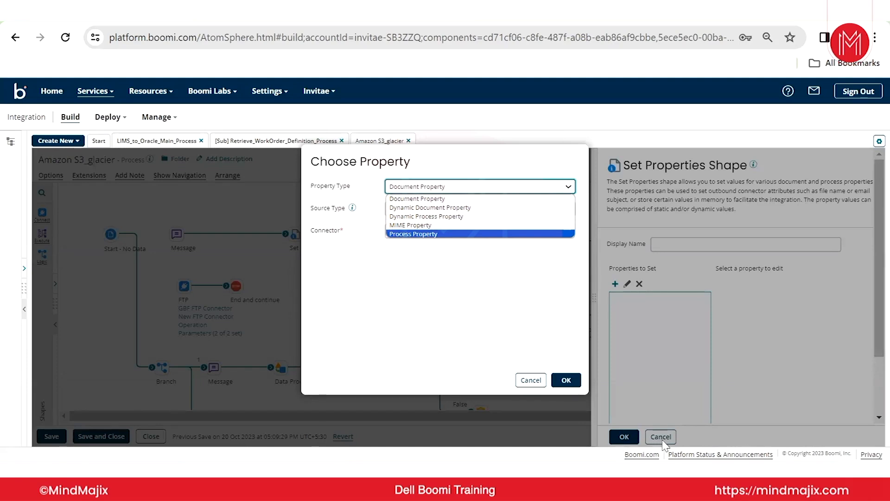
click(471, 208)
click(474, 205)
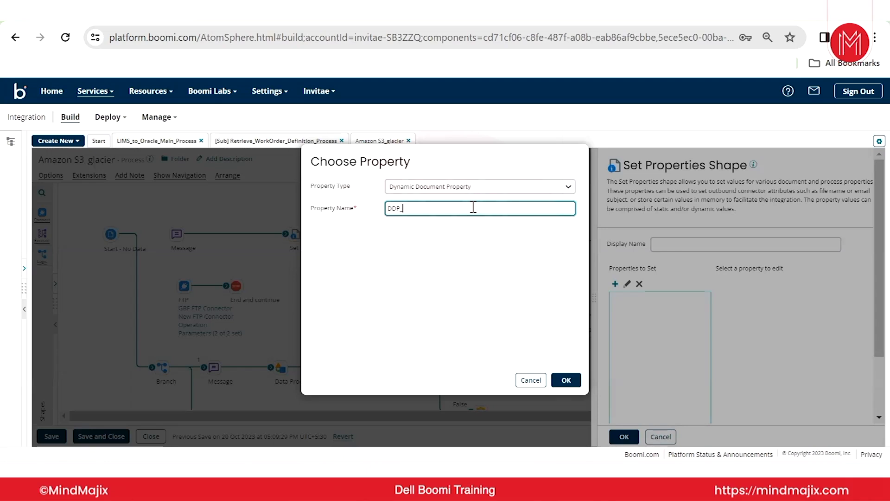
text(Sample)
click(566, 381)
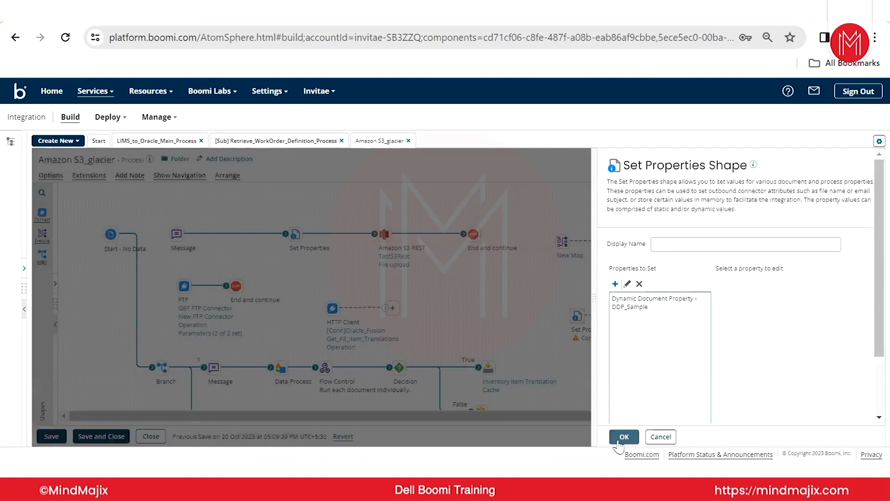
click(624, 438)
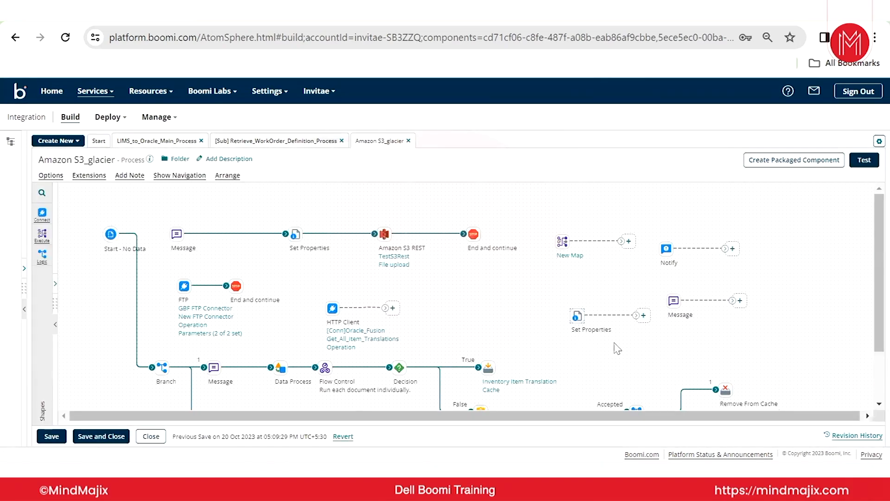
Delete the DDP_Sample property from the Set Properties shape and confirm the configuration.
double_click(577, 317)
click(627, 311)
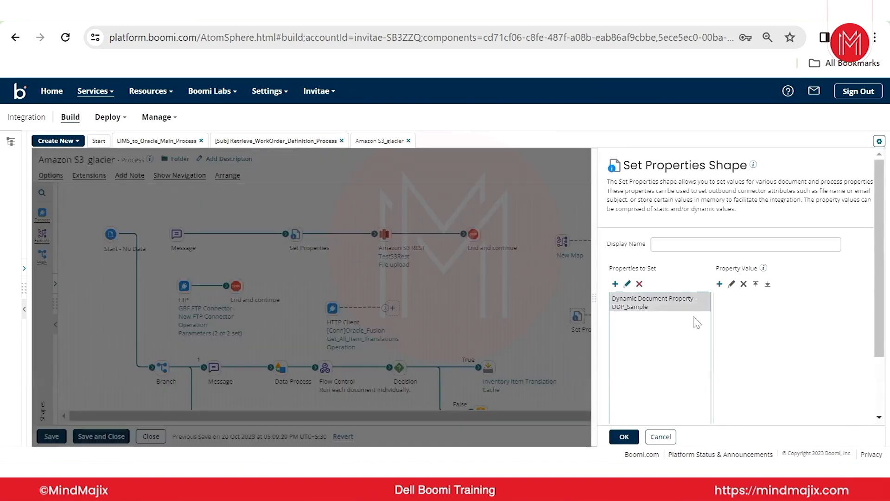
click(639, 284)
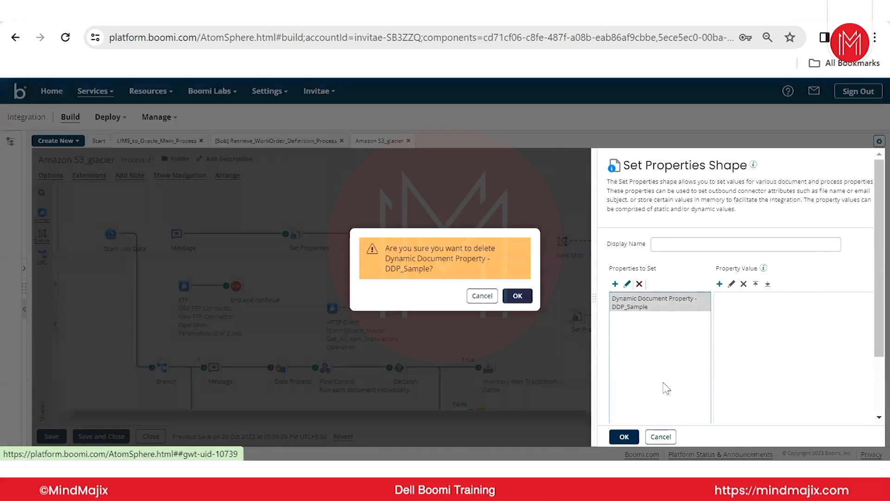
click(517, 297)
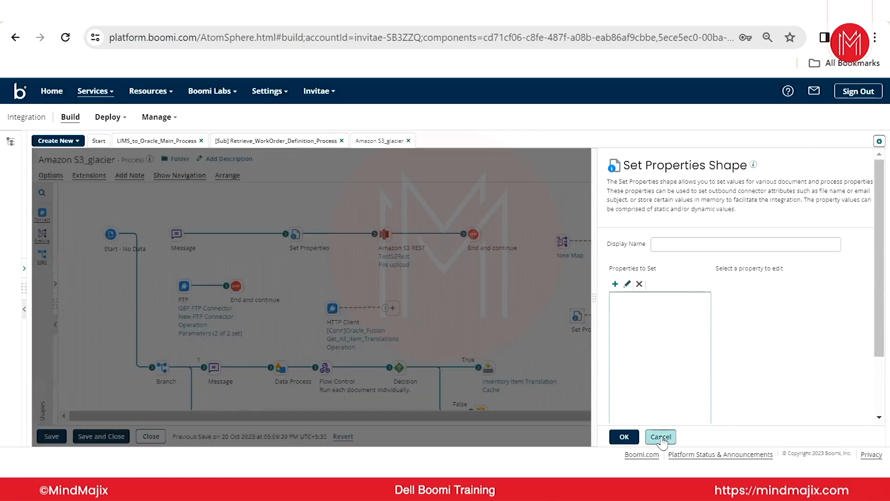
click(625, 437)
mouse_move(570, 260)
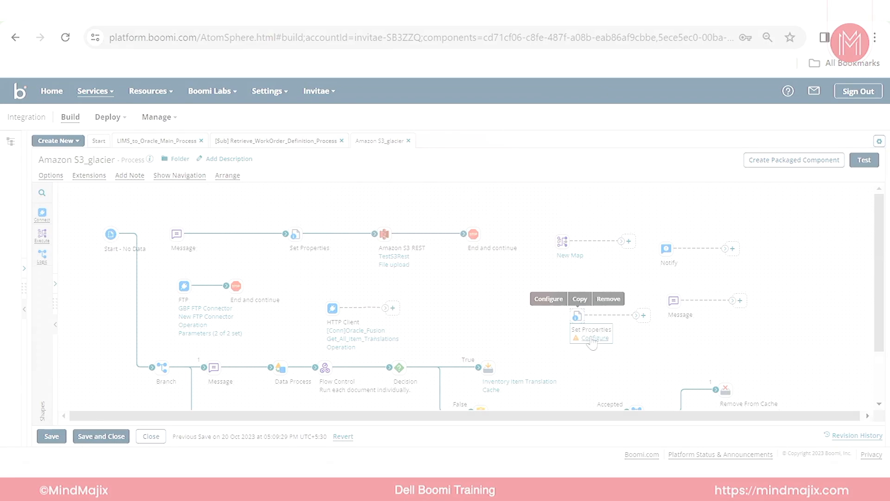